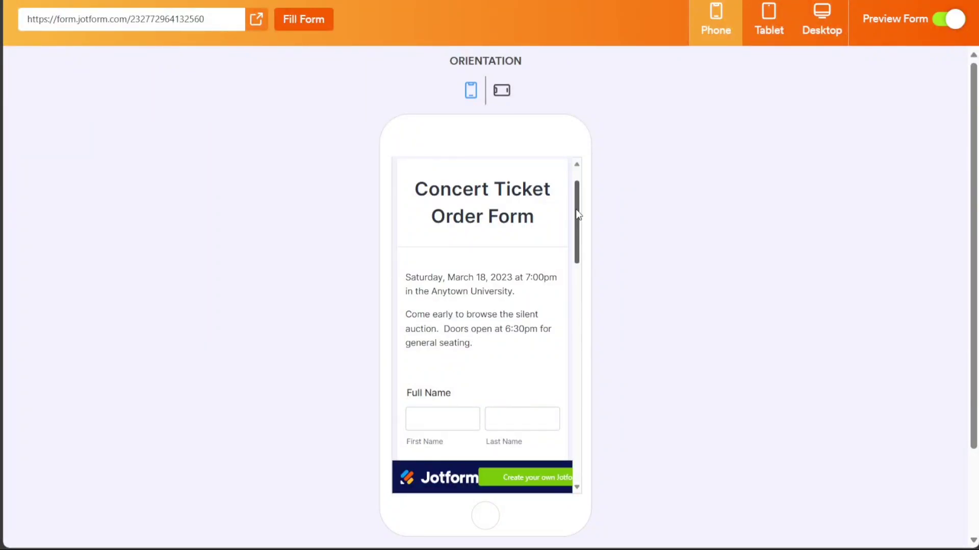
Expand the tutorial video's description and follow its bit.ly link to Jotform's sign-up page
{"action": "left_click_drag", "start_coordinate": [577, 215], "coordinate": [568, 391]}
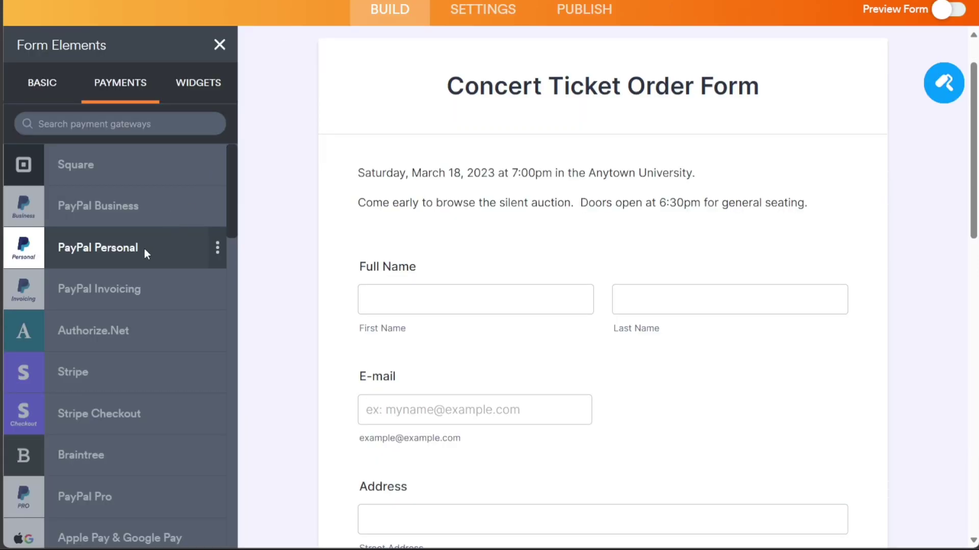
{"action": "left_click", "coordinate": [145, 249]}
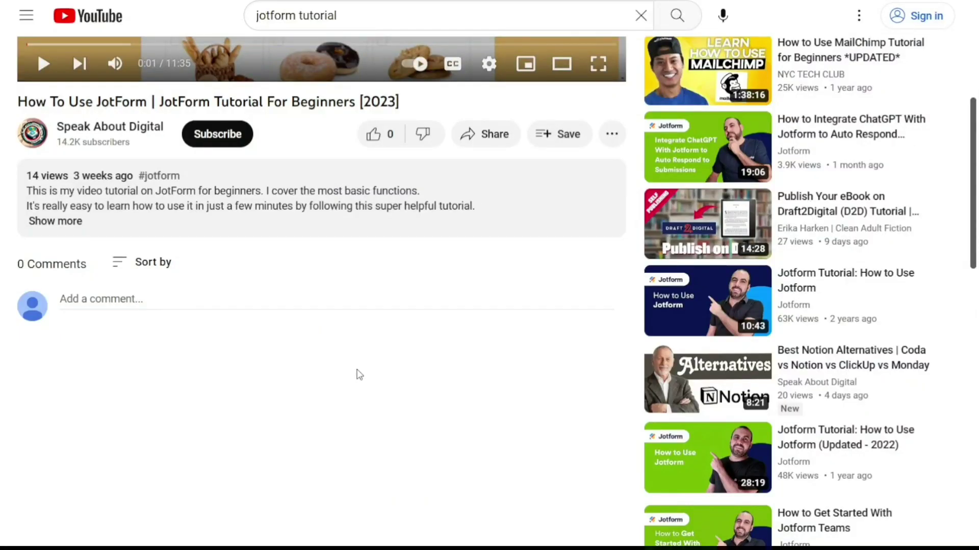
{"action": "left_click", "coordinate": [67, 223]}
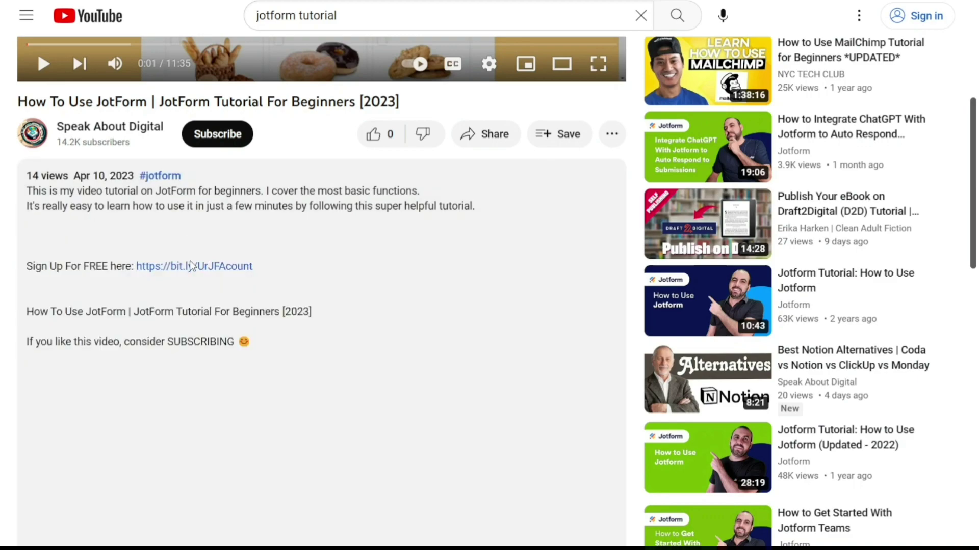
{"action": "left_click", "coordinate": [245, 269]}
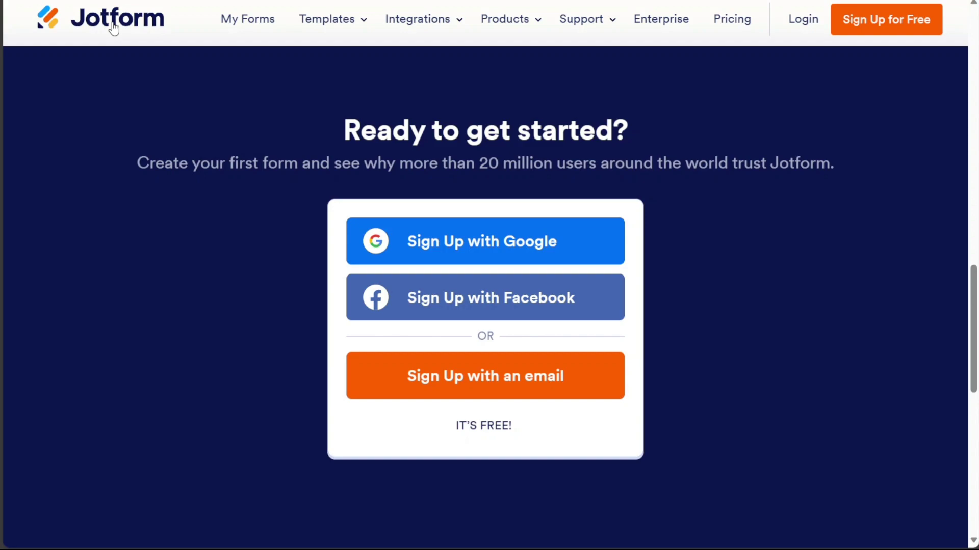
Select the Full Name and E-mail fields on the form
{"action": "mouse_move", "coordinate": [525, 33]}
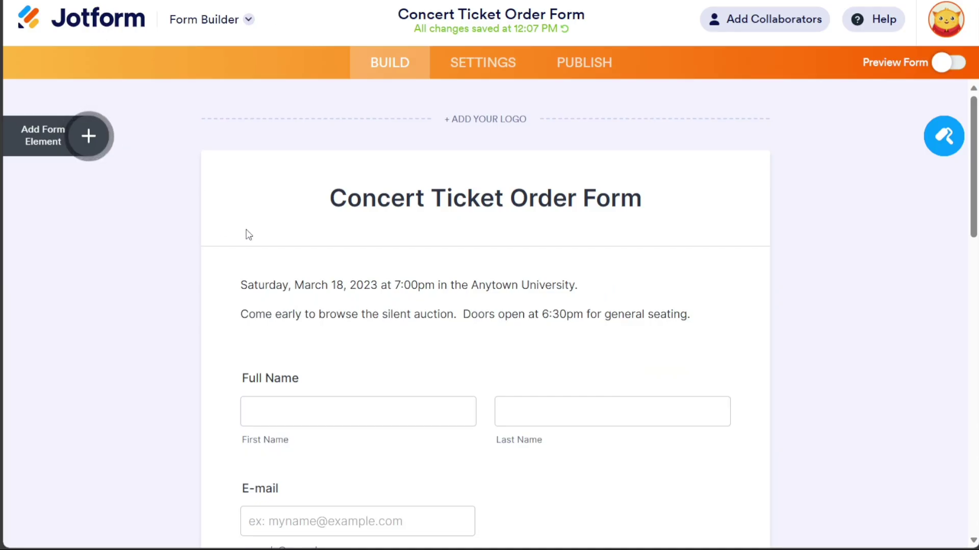
{"action": "left_click", "coordinate": [297, 390]}
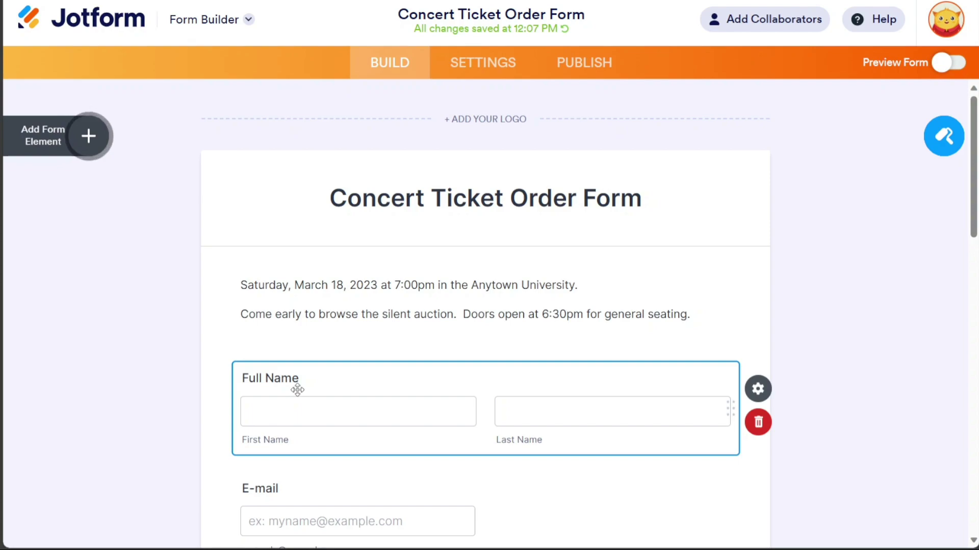
{"action": "left_click", "coordinate": [512, 492]}
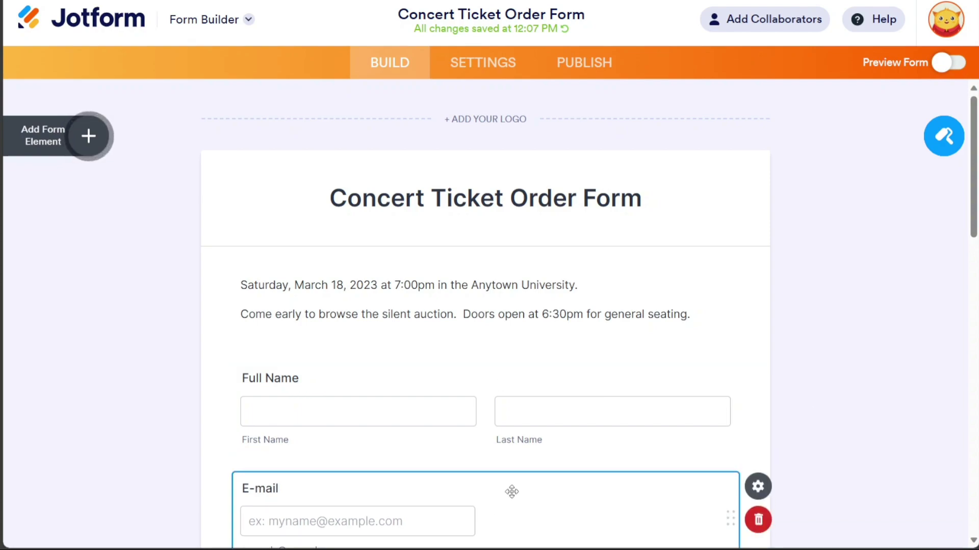
Review the PayPal Personal payment settings under Payments form elements, then close them
{"action": "left_click", "coordinate": [90, 137]}
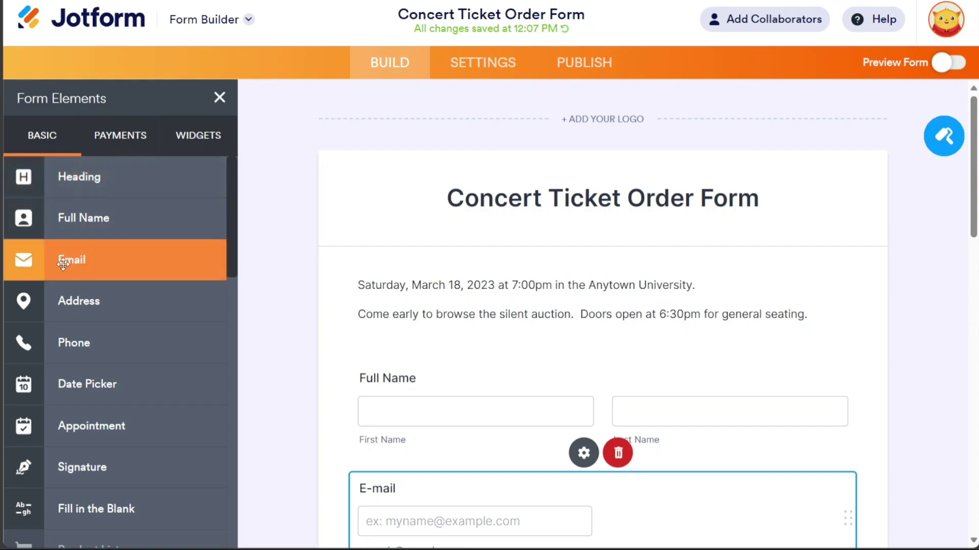
{"action": "left_click", "coordinate": [114, 149]}
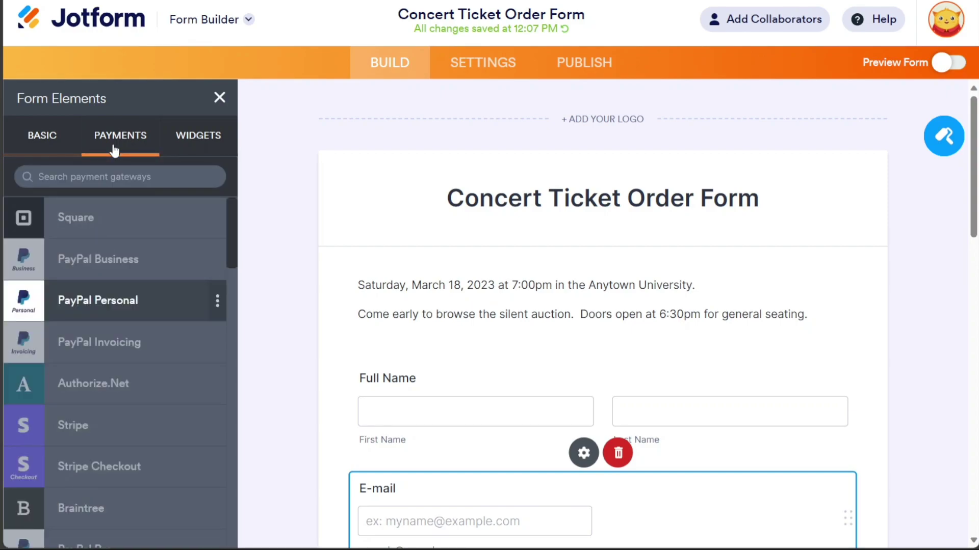
{"action": "left_click", "coordinate": [148, 299]}
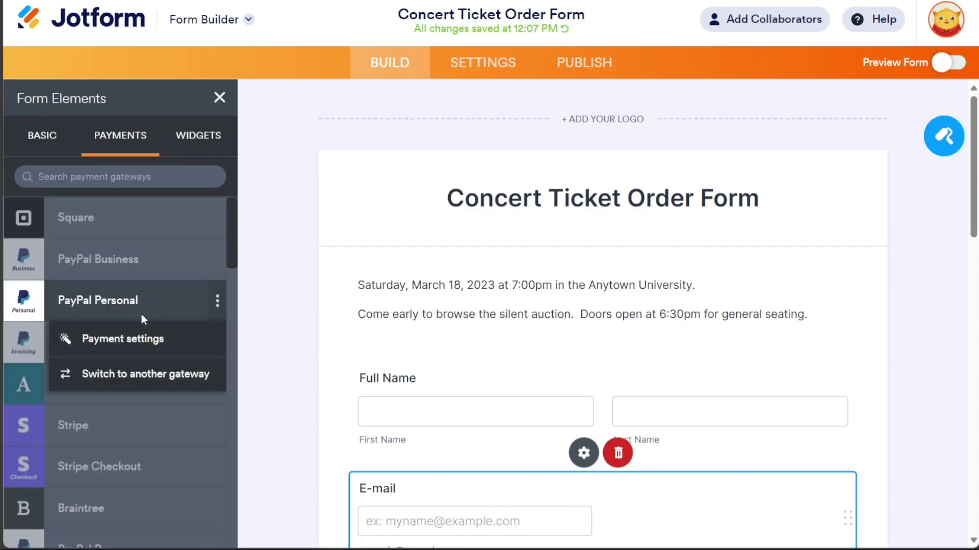
{"action": "left_click", "coordinate": [128, 336]}
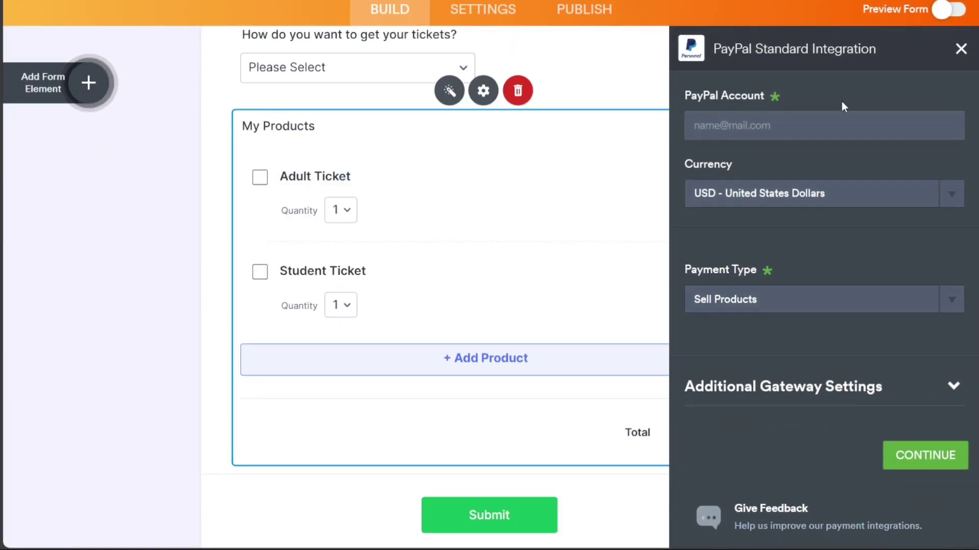
{"action": "left_click", "coordinate": [962, 49]}
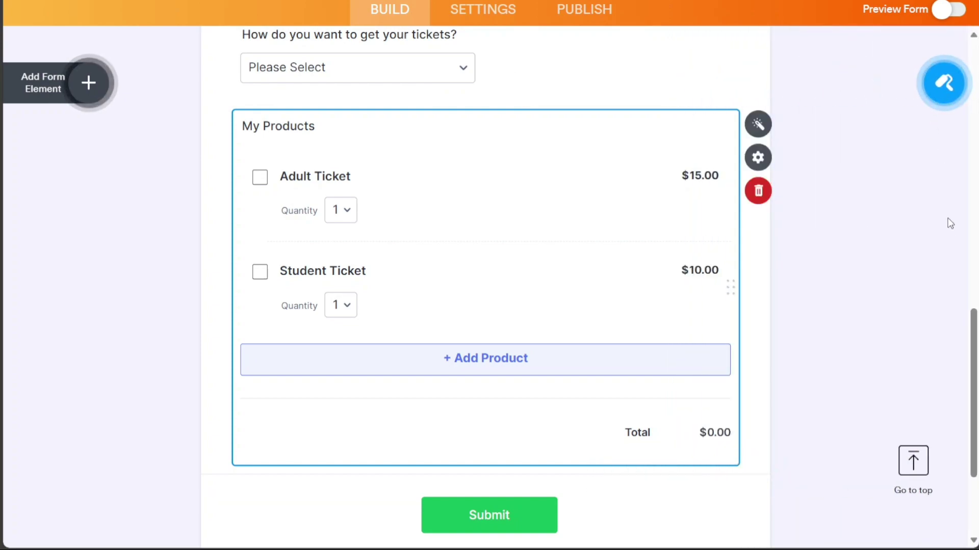
{"action": "left_click_drag", "start_coordinate": [973, 319], "coordinate": [974, 55]}
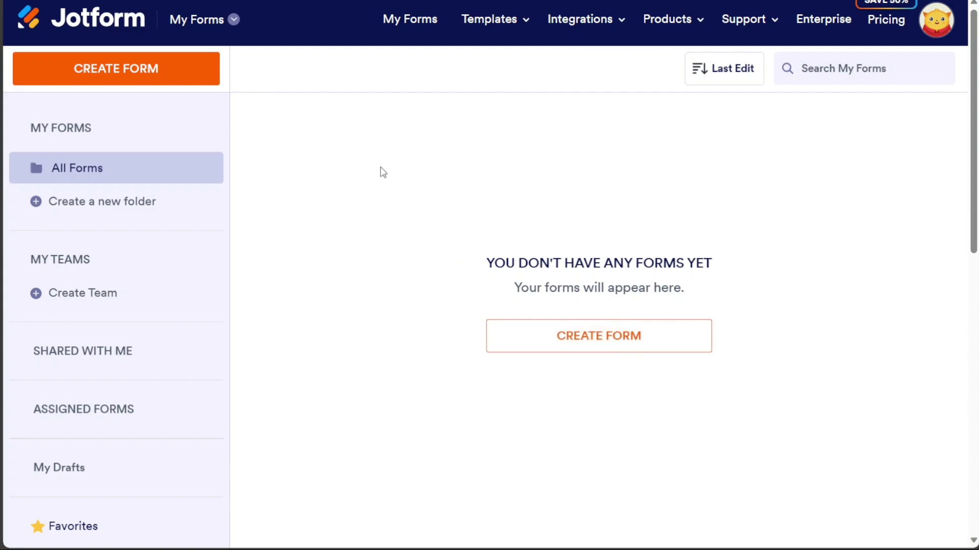
Start a new form with CREATE FORM and choose Use Template
{"action": "left_click", "coordinate": [104, 67]}
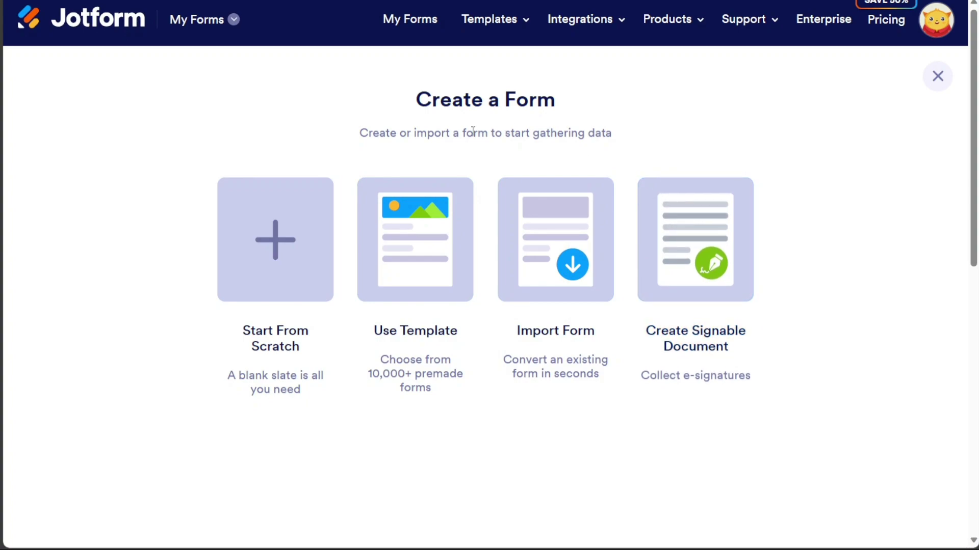
{"action": "left_click", "coordinate": [421, 253]}
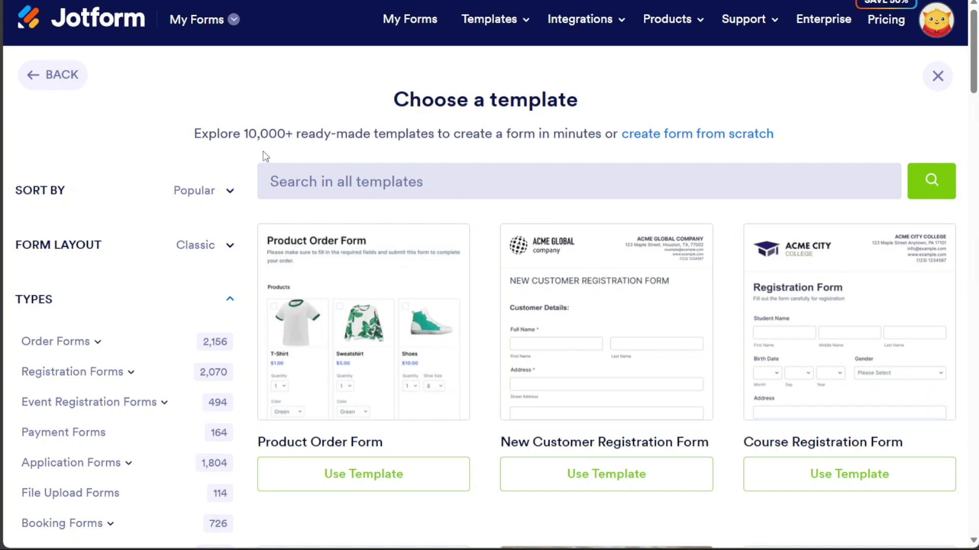
Search templates for 'Selling Tickets' and create a form from the Concert Ticket Order Form template
{"action": "left_click_drag", "start_coordinate": [245, 134], "coordinate": [292, 136]}
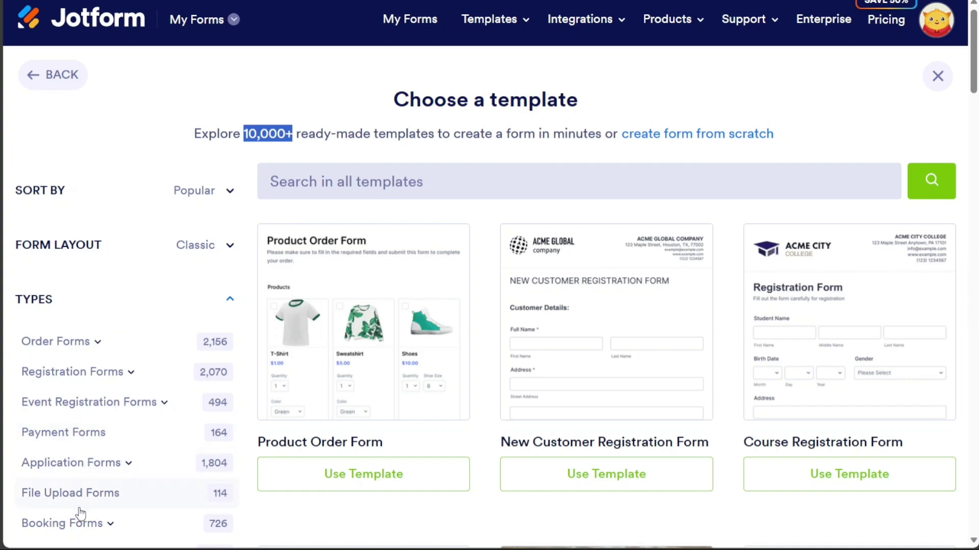
{"action": "left_click", "coordinate": [366, 190]}
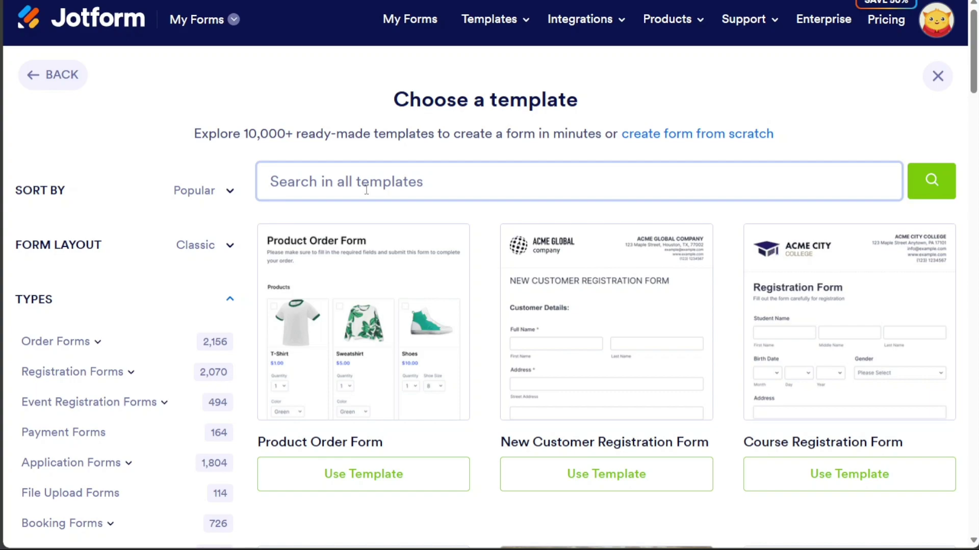
{"action": "type", "text": "Selling Tickets"}
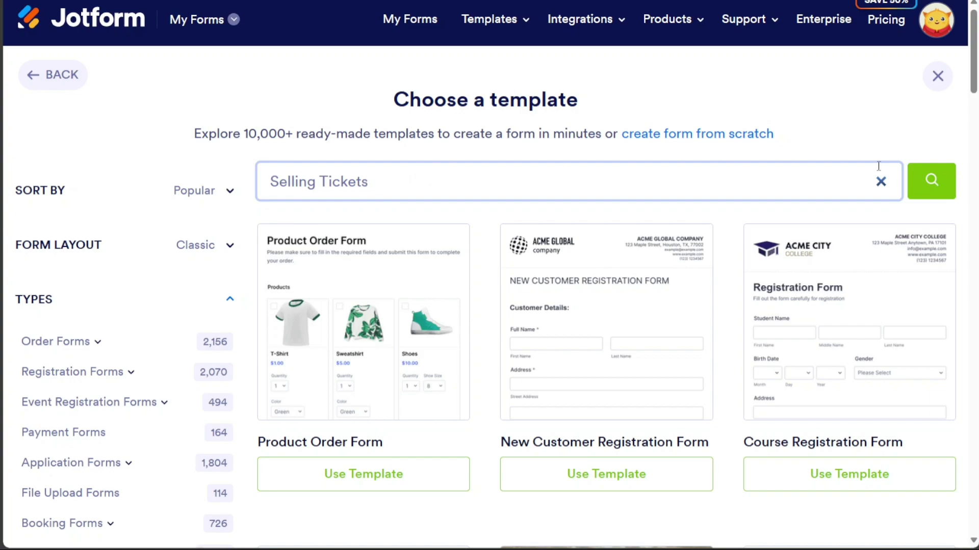
{"action": "left_click", "coordinate": [929, 185]}
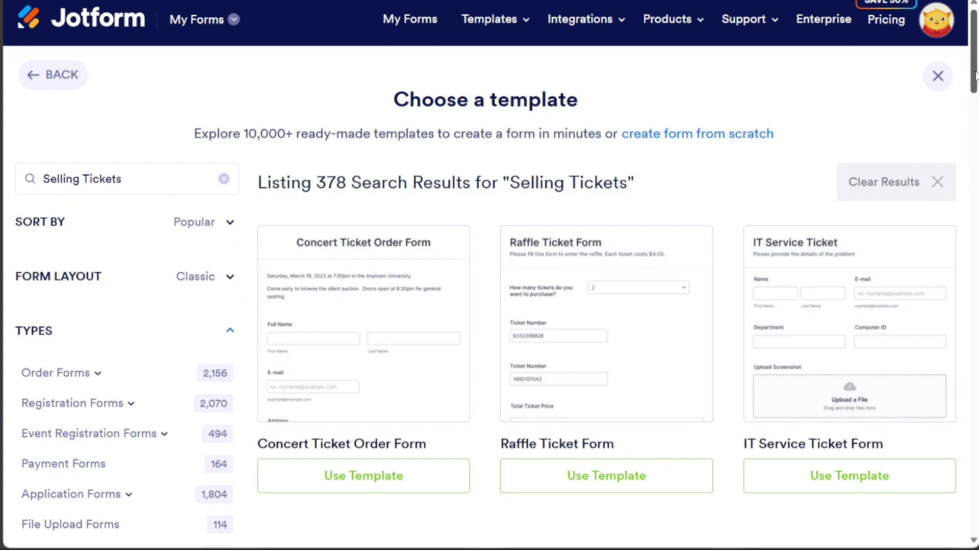
{"action": "left_click_drag", "start_coordinate": [974, 75], "coordinate": [973, 94]}
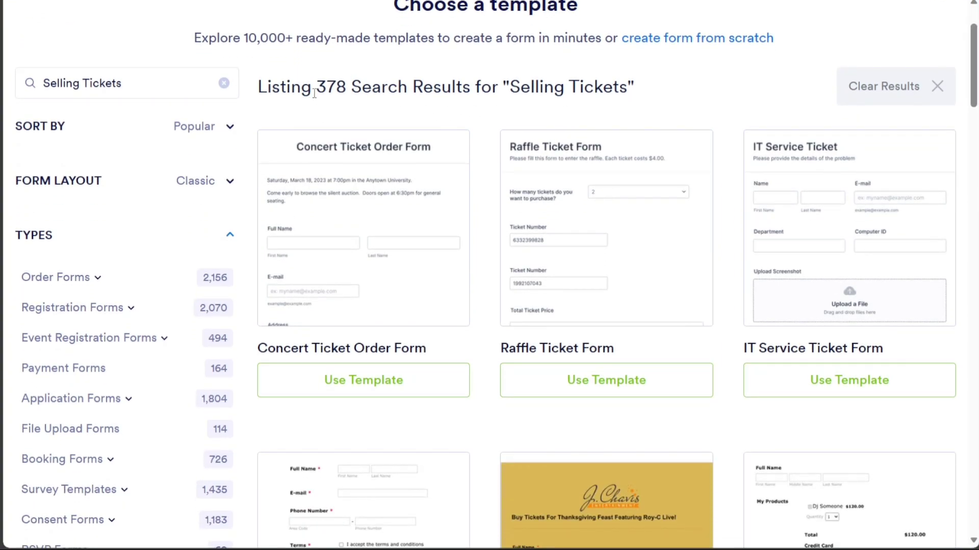
{"action": "left_click_drag", "start_coordinate": [315, 93], "coordinate": [395, 104]}
{"action": "left_click", "coordinate": [364, 387]}
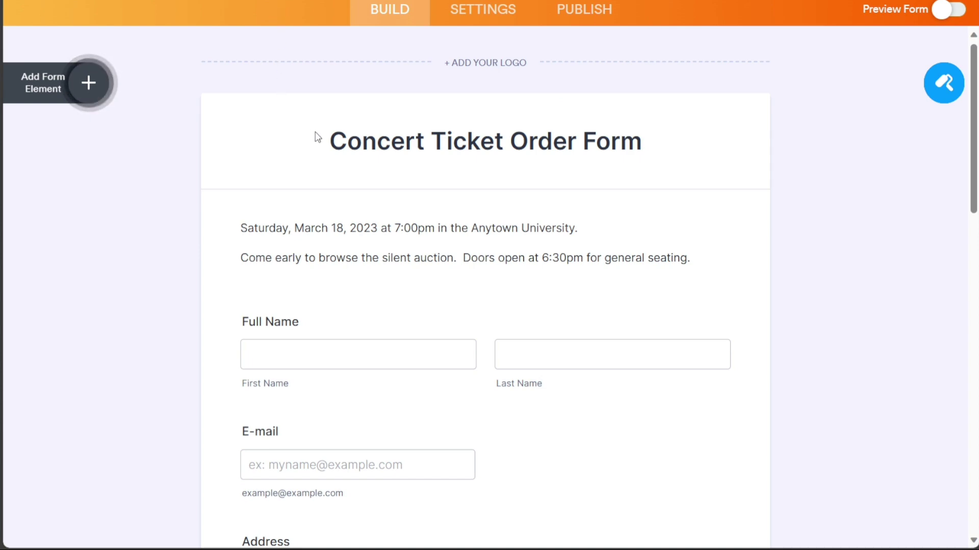
Open the event date paragraph for editing and close it unchanged
{"action": "left_click", "coordinate": [361, 227]}
{"action": "left_click", "coordinate": [364, 226]}
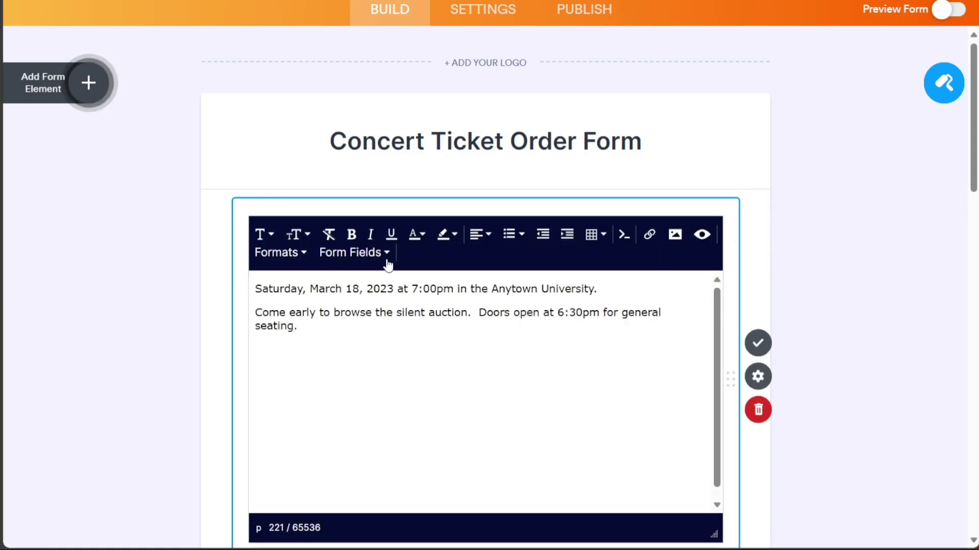
{"action": "left_click", "coordinate": [855, 237]}
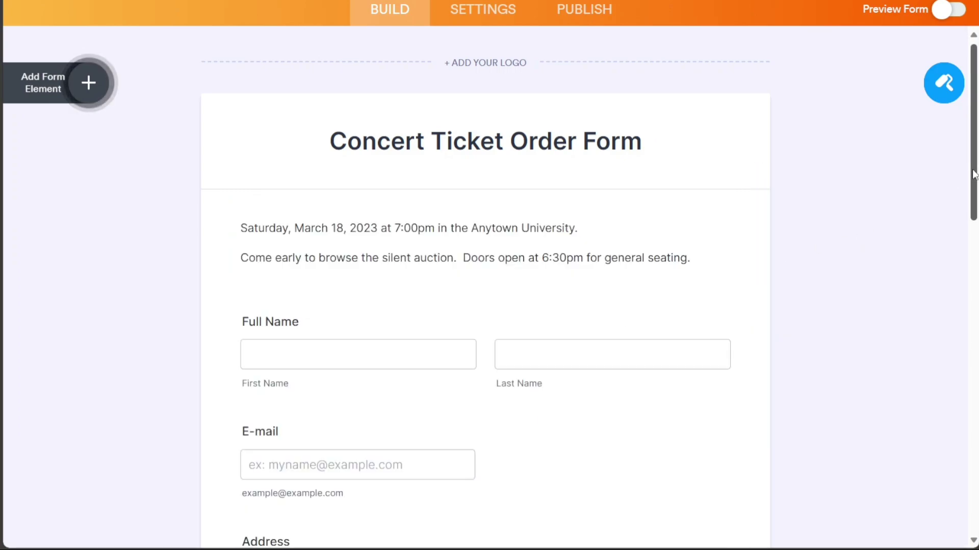
Check the PayPal Personal payment among the form's Payments, then go to Publish
{"action": "left_click_drag", "start_coordinate": [975, 174], "coordinate": [926, 409]}
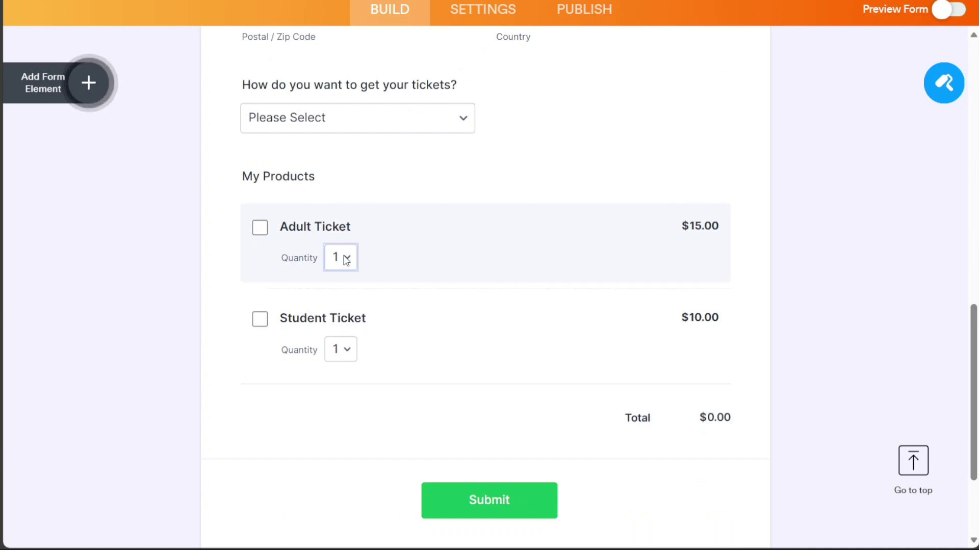
{"action": "left_click", "coordinate": [87, 91]}
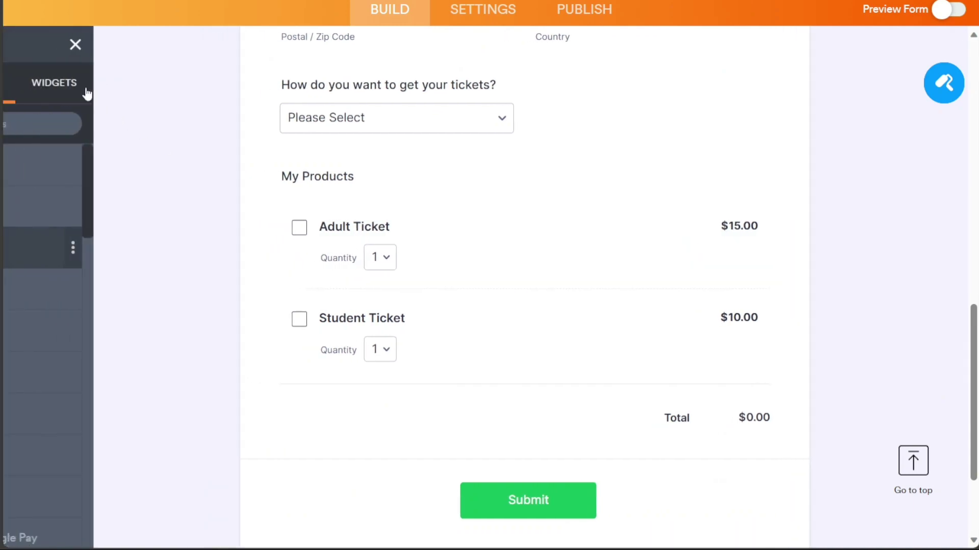
{"action": "left_click", "coordinate": [167, 250]}
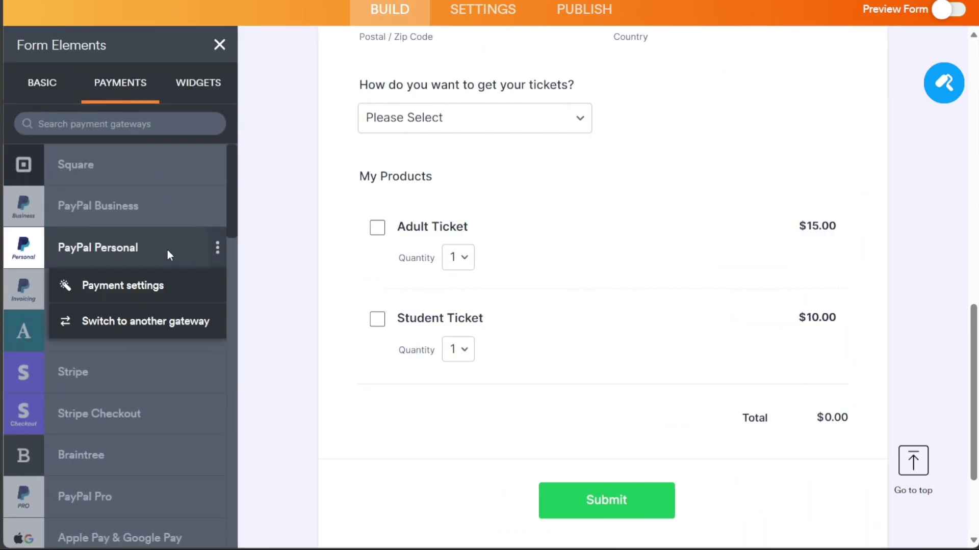
{"action": "left_click", "coordinate": [578, 15]}
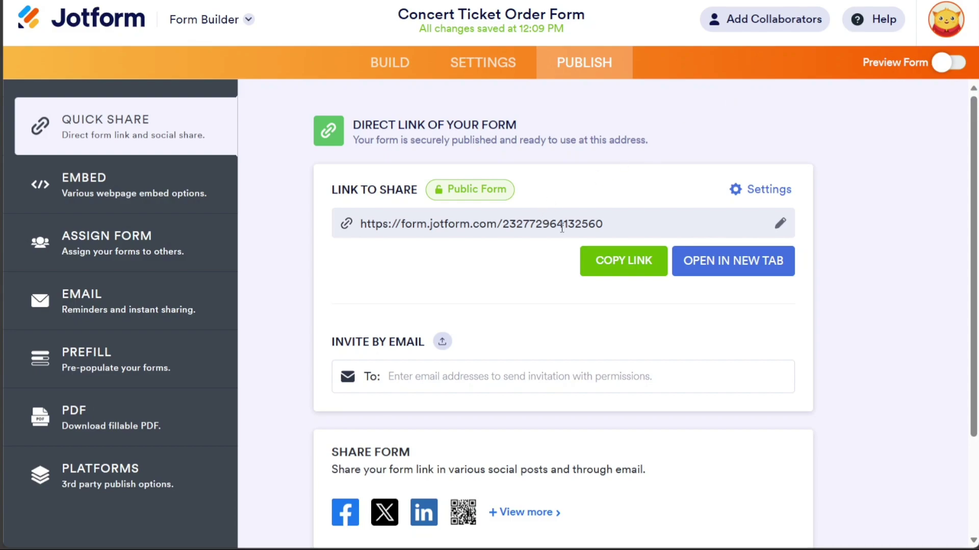
Copy the form's share link, open the live form in a new tab, and cancel the e-mail invite
{"action": "left_click", "coordinate": [589, 265]}
{"action": "left_click", "coordinate": [728, 267]}
{"action": "left_click", "coordinate": [476, 382]}
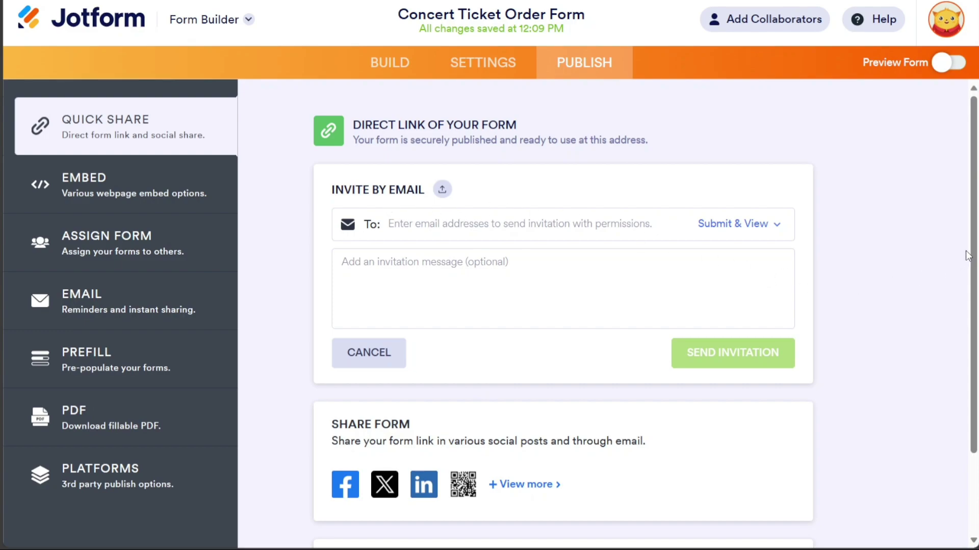
{"action": "left_click_drag", "start_coordinate": [973, 238], "coordinate": [973, 323]}
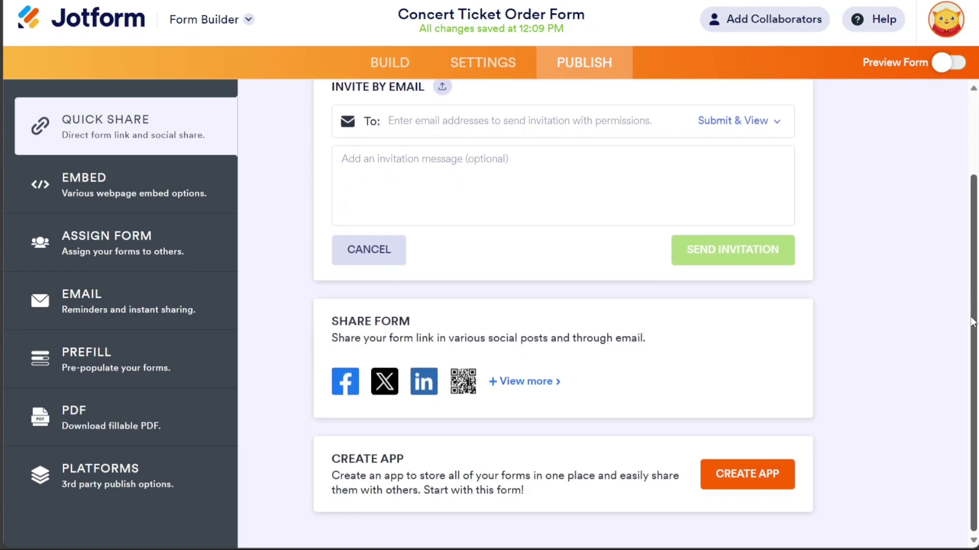
{"action": "left_click", "coordinate": [369, 256]}
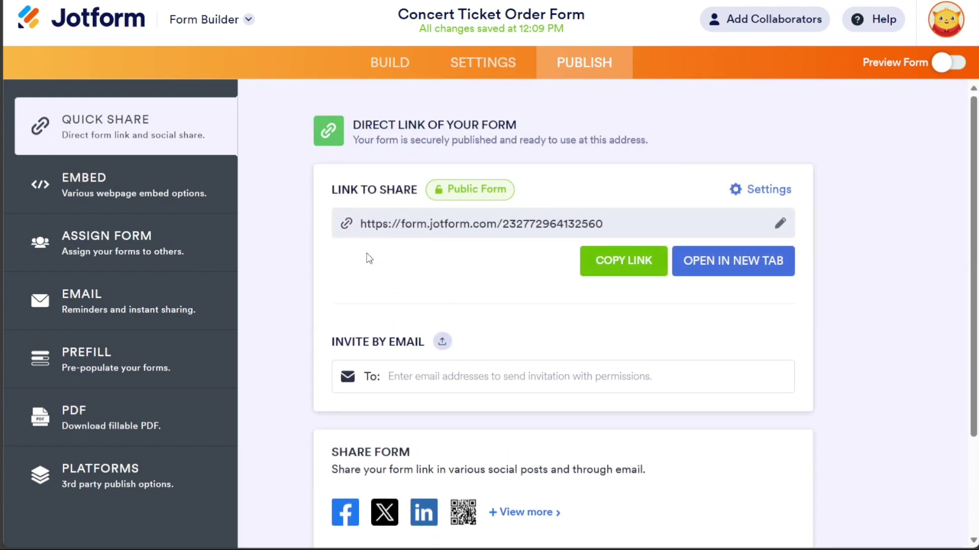
Show the form's QR code from the extra Share Form options, then go to Embed
{"action": "left_click", "coordinate": [526, 512]}
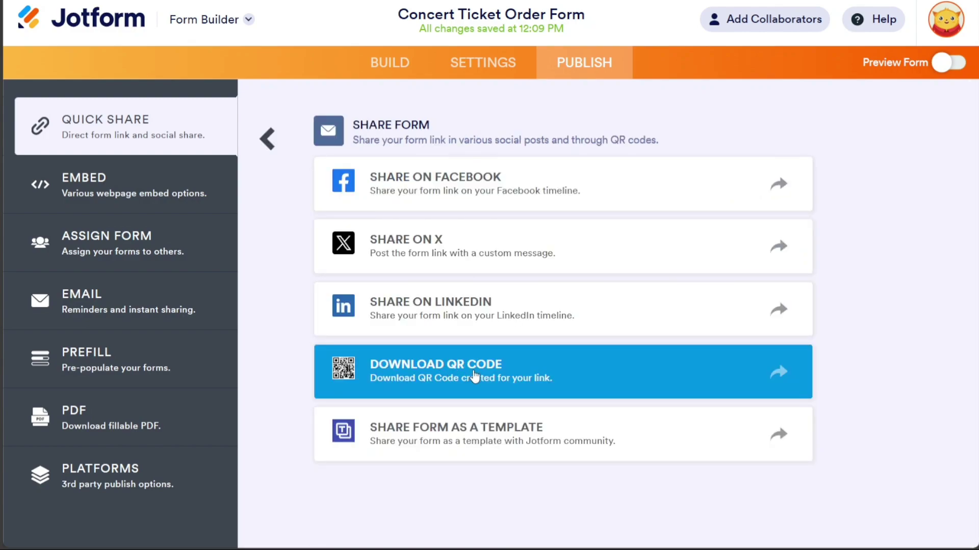
{"action": "left_click", "coordinate": [474, 376]}
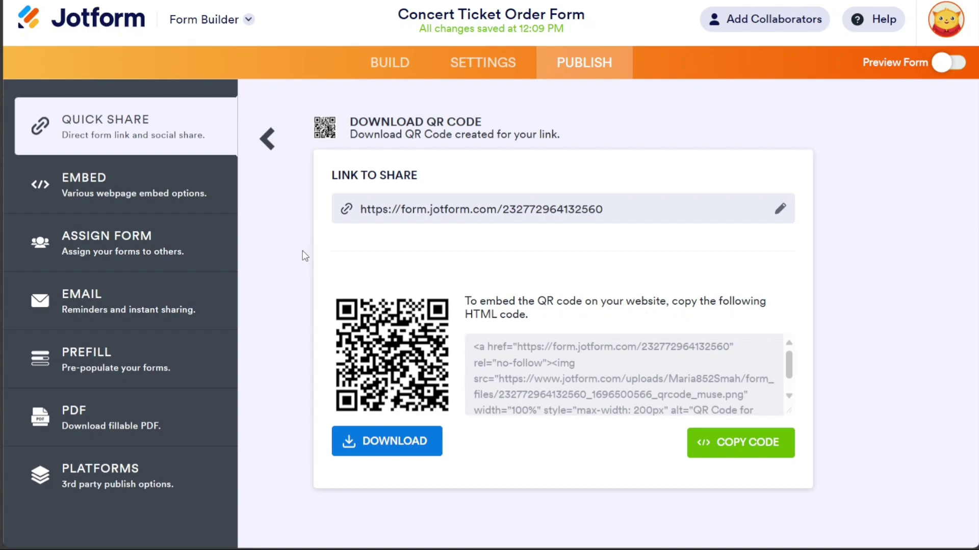
{"action": "left_click", "coordinate": [105, 186]}
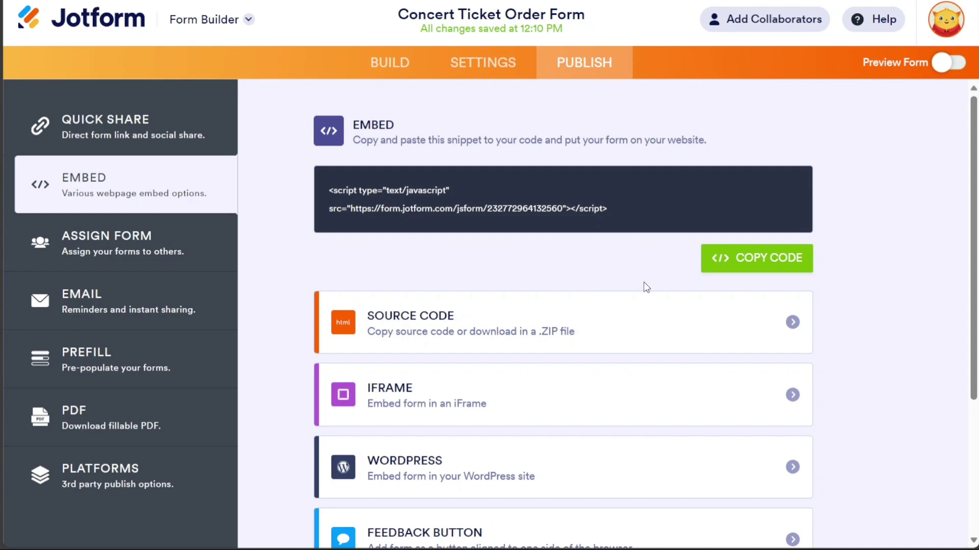
Copy the JavaScript embed code and return to the Quick Share direct link
{"action": "left_click", "coordinate": [739, 264]}
{"action": "left_click", "coordinate": [198, 134]}
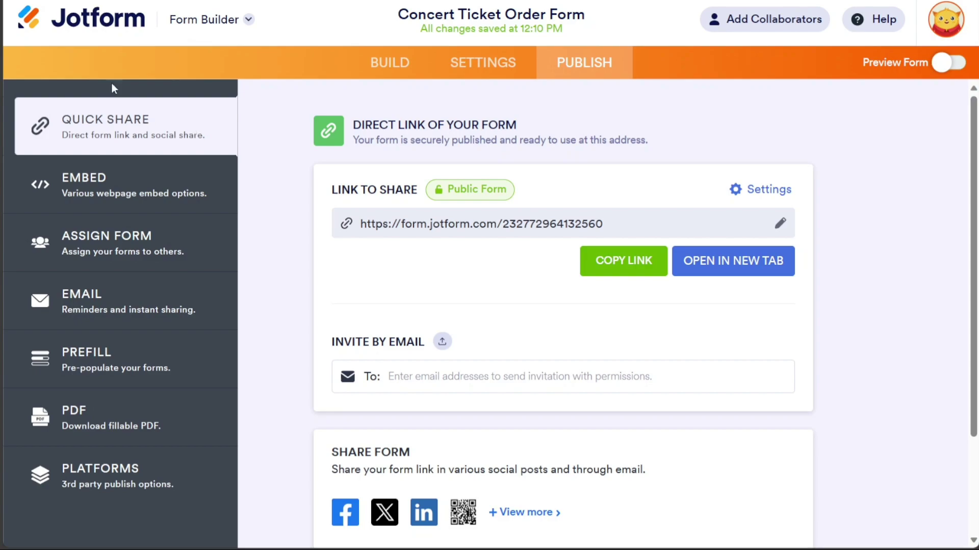